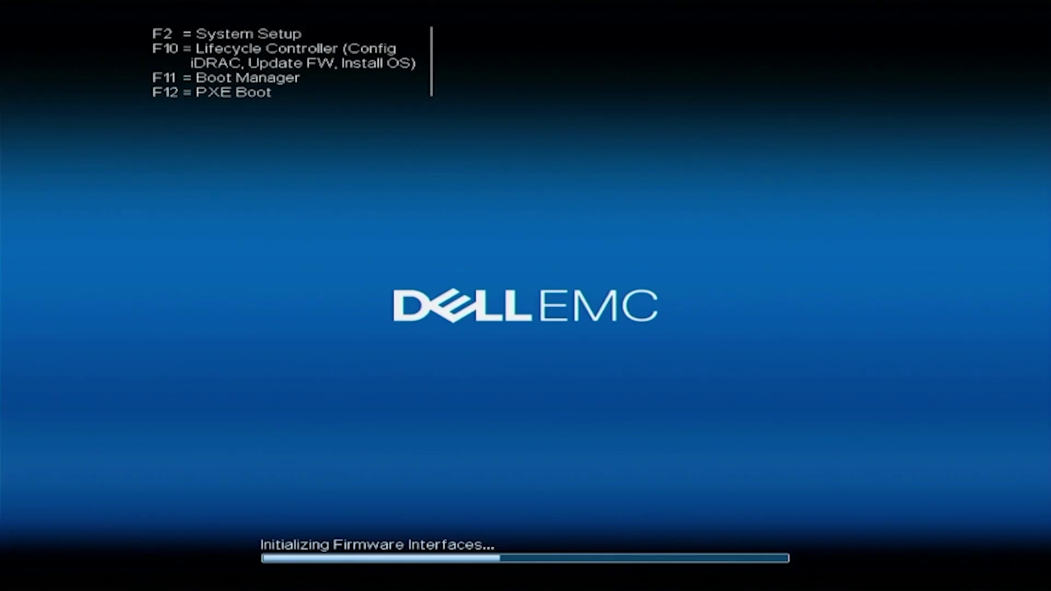
Enter Lifecycle Controller with F10 and go to Settings > Network Settings for the embedded NIC.
key("F10")
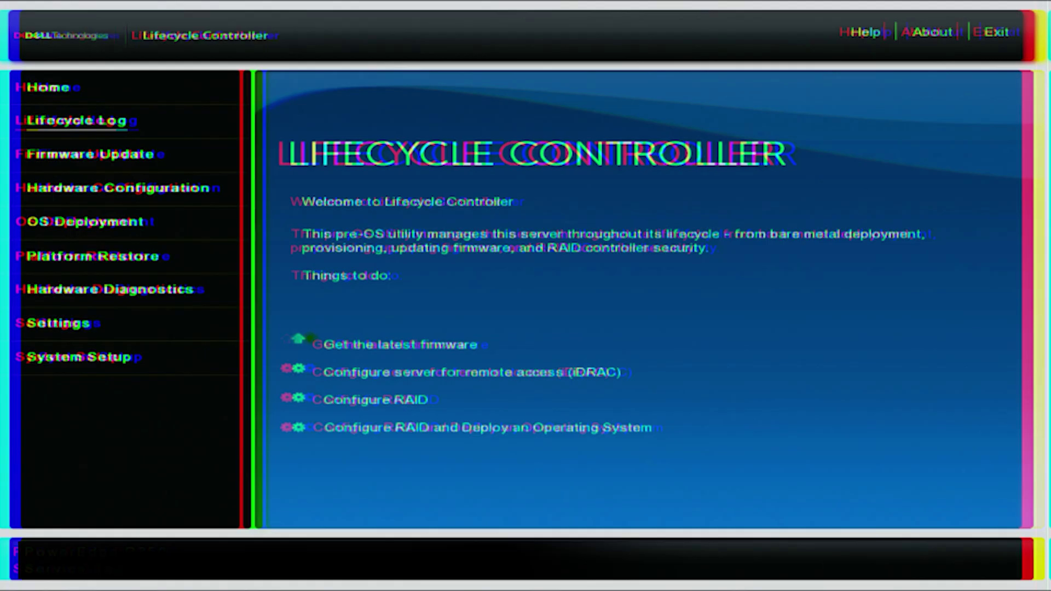
key("Down")
key("Down")
key("Down")
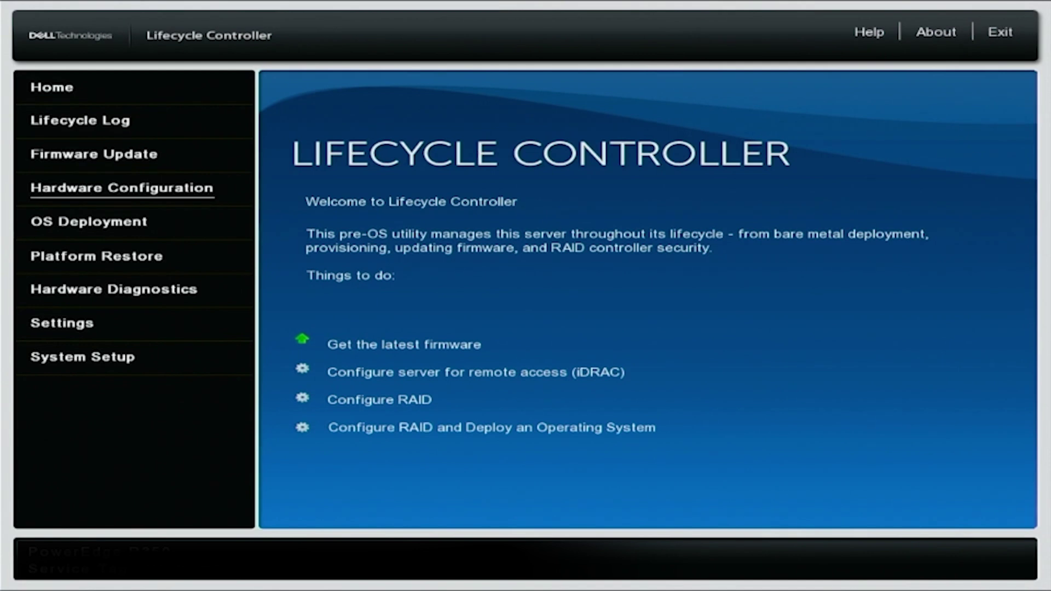
key("Down")
key("Down")
key("Down")
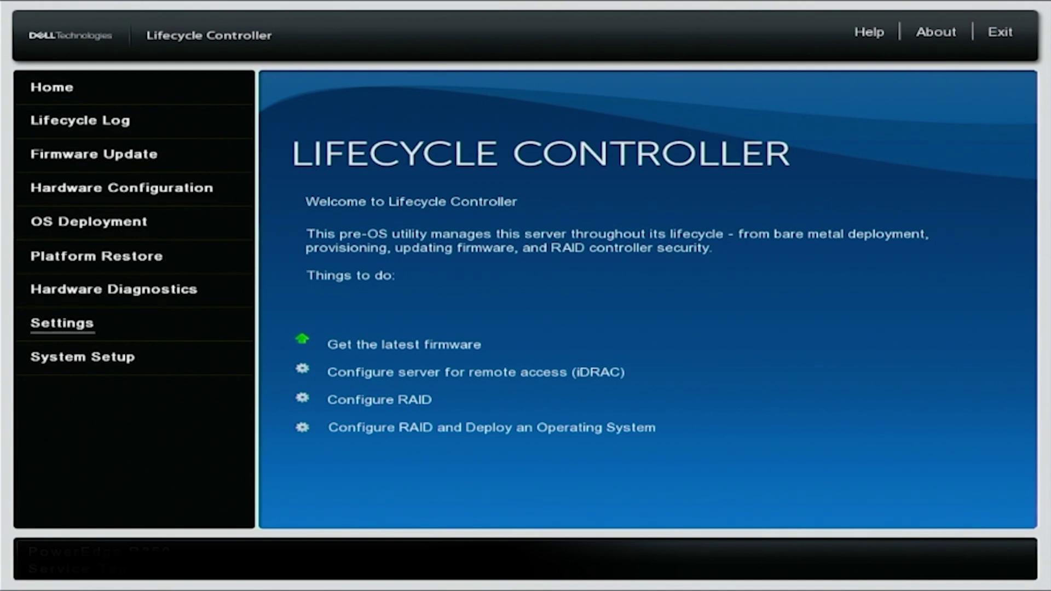
key("Return")
key("Tab")
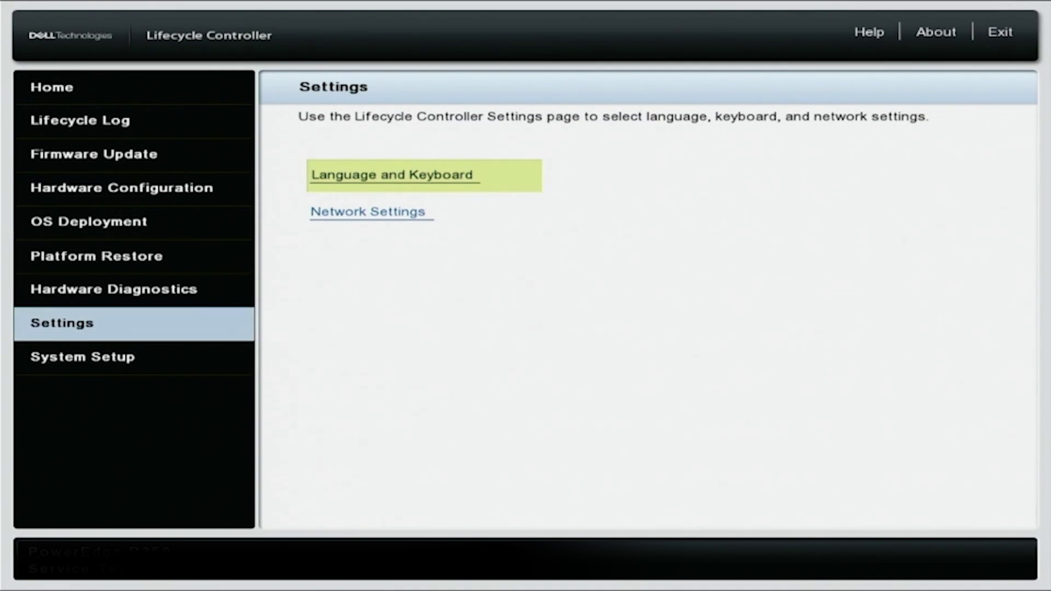
key("Down")
key("Return")
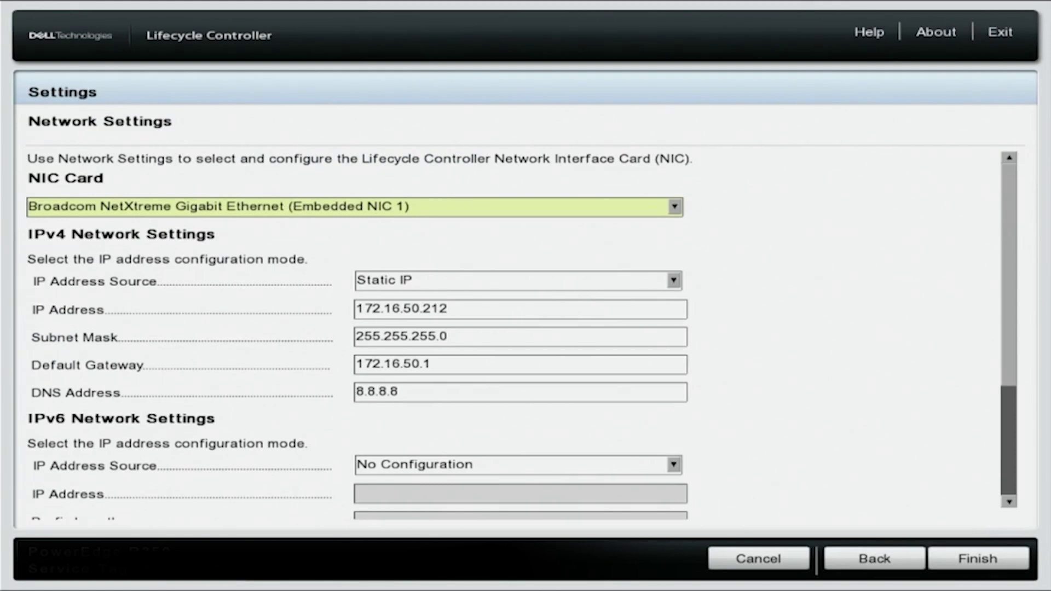
Change the IPv4 IP Address Source to DHCP.
left_click(517, 280)
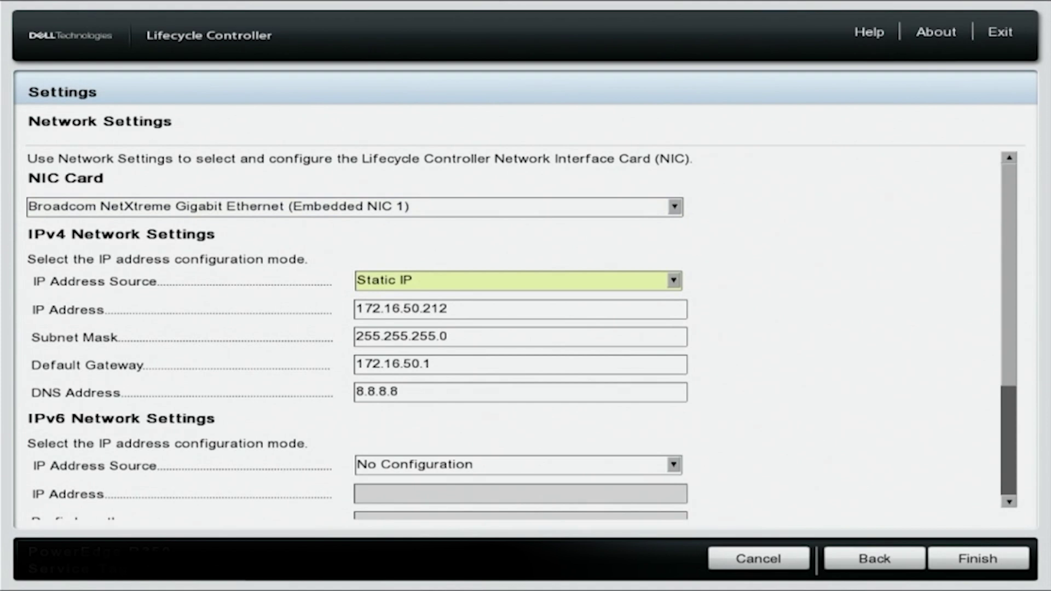
key("Return")
key("Up")
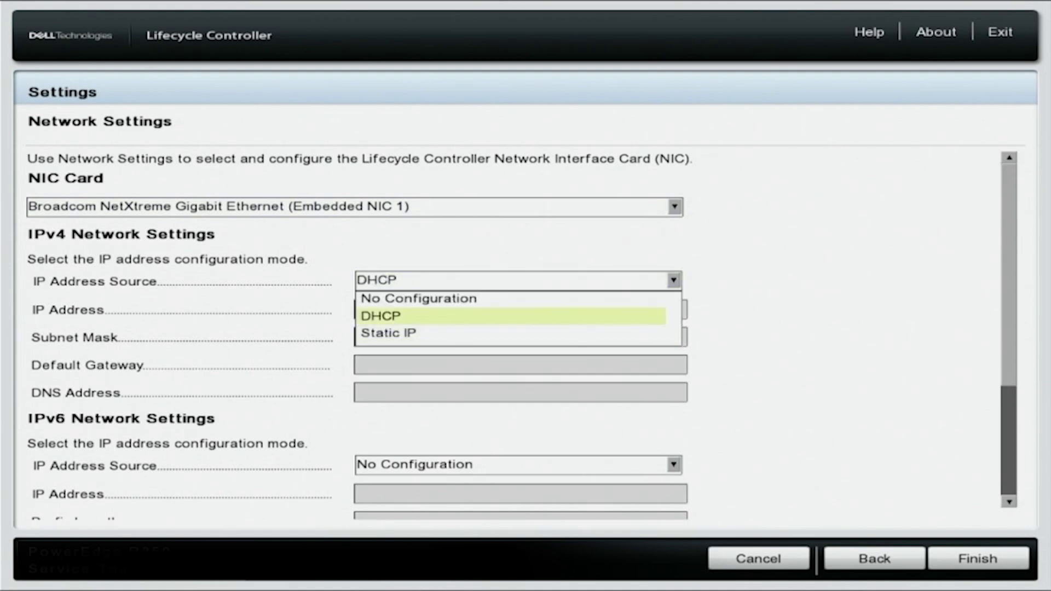
key("Return")
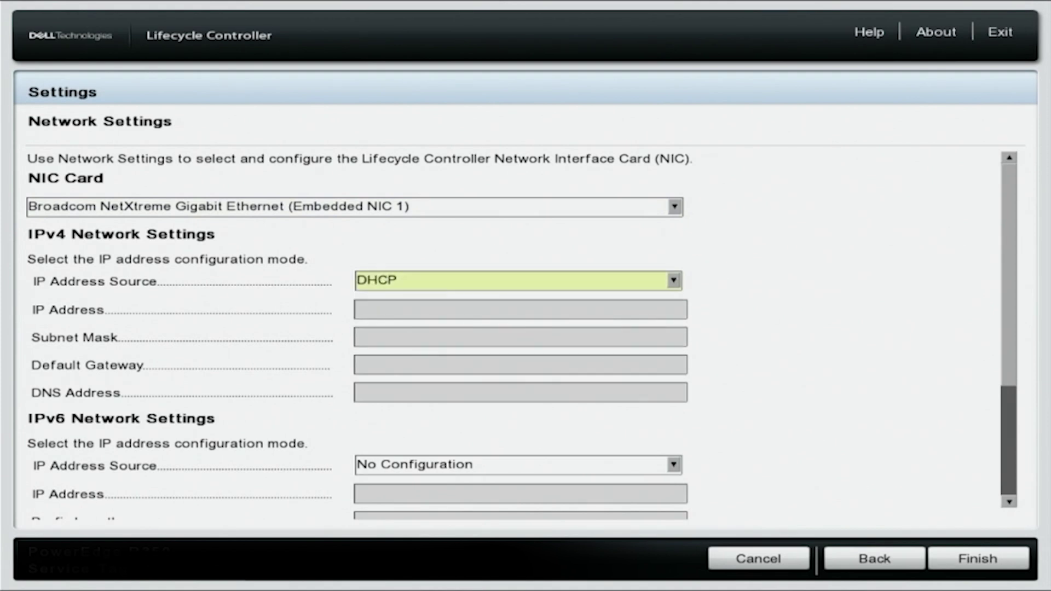
Apply the DHCP network settings with Finish and let the server restart.
key("Tab")
key("Tab")
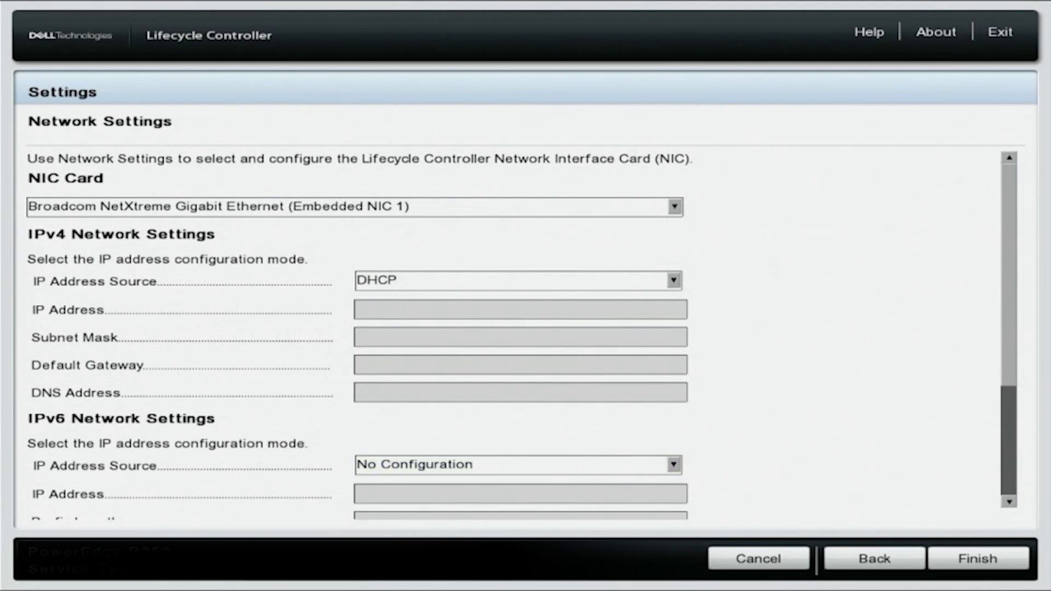
key("Tab")
key("Return")
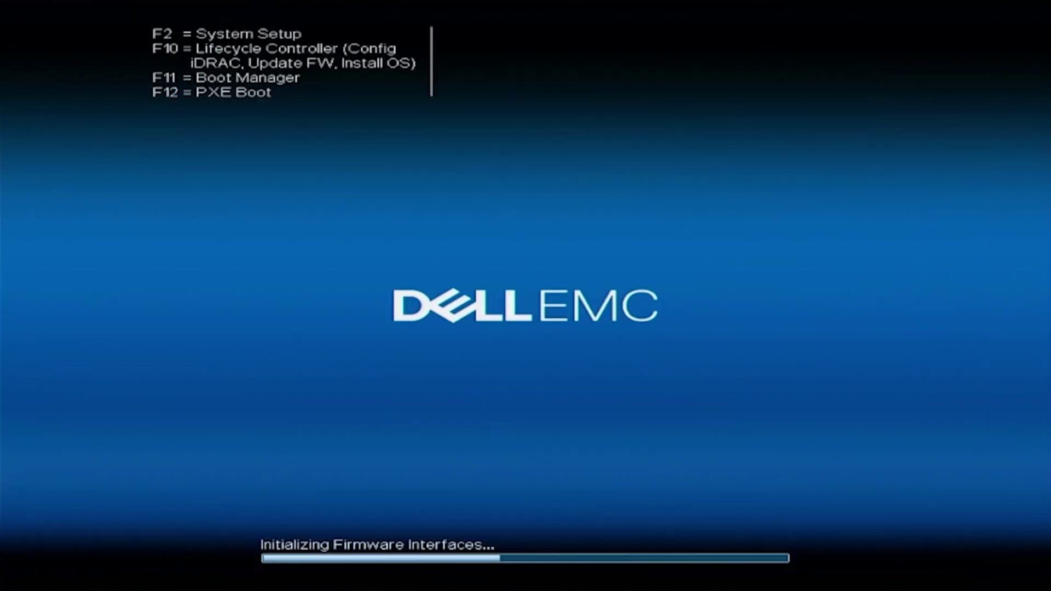
Re-enter Lifecycle Controller with F10 and reopen Network Settings, now showing DHCP address 172.16.100.228.
key("F10")
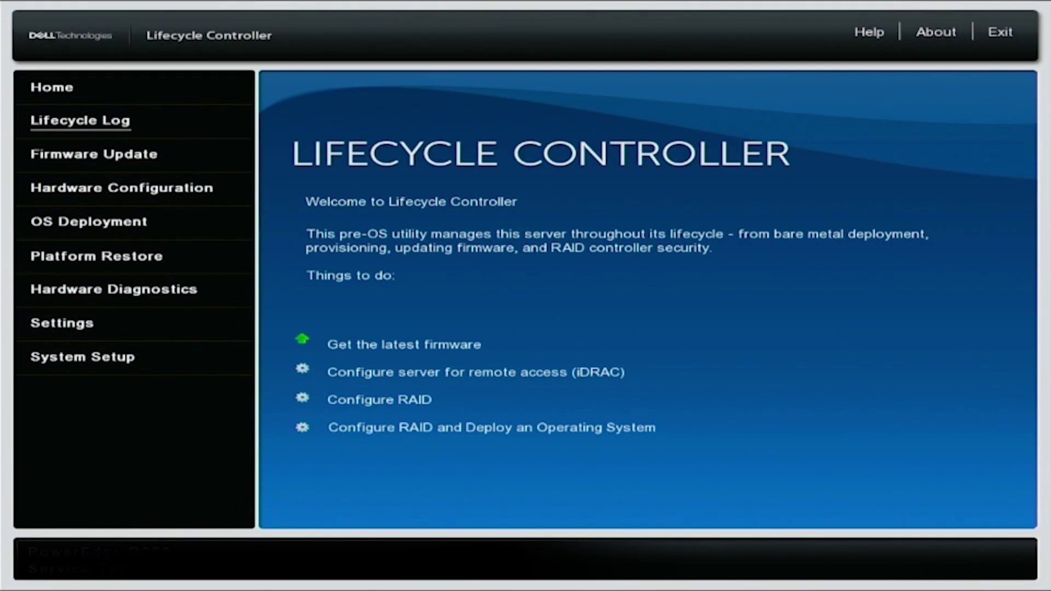
key("Down")
key("Down")
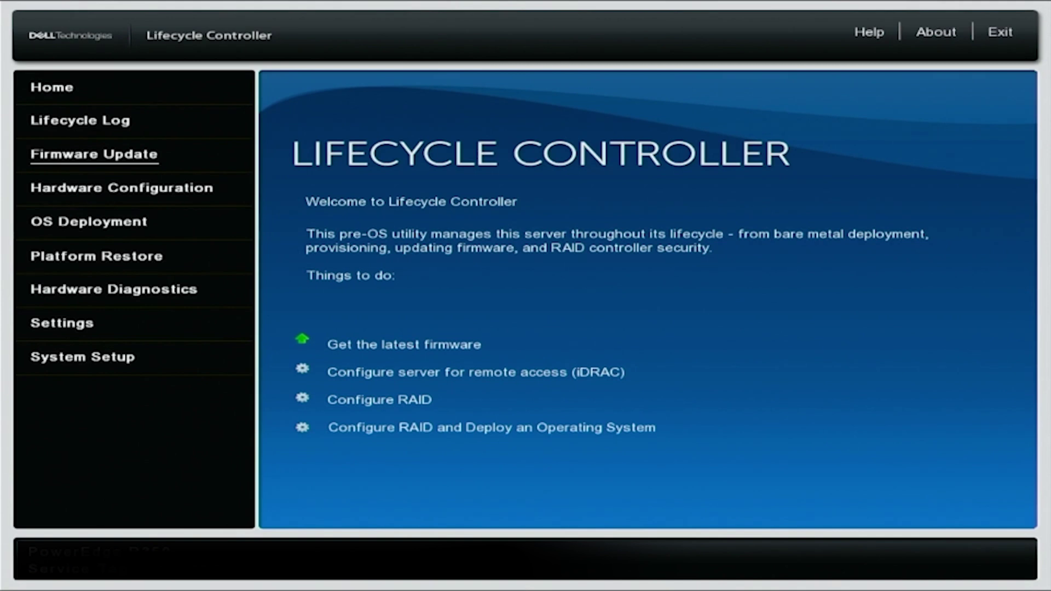
key("Down")
key("Down")
key("Down")
key("Down")
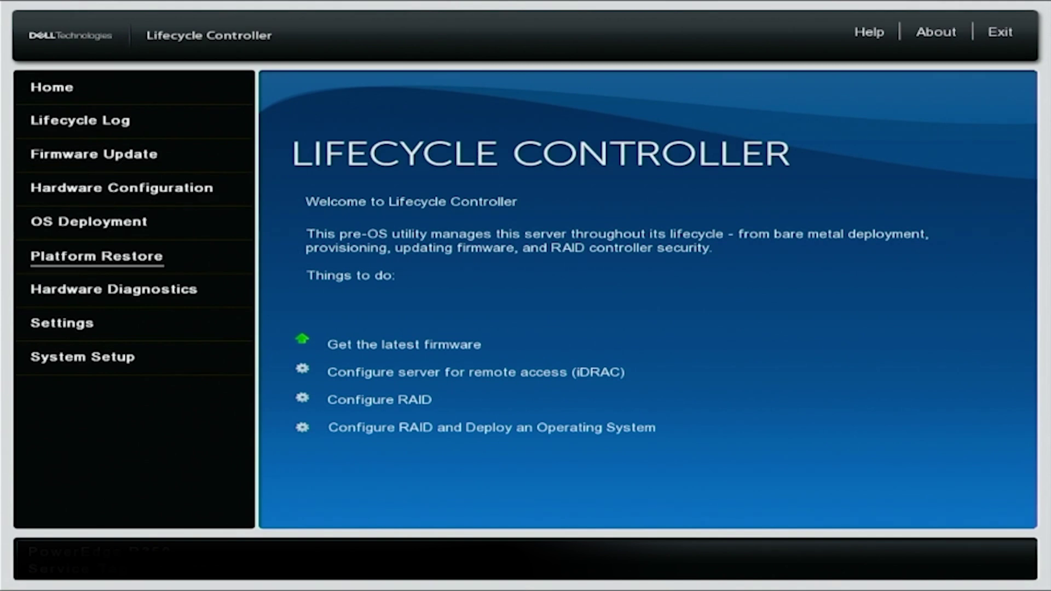
key("Return")
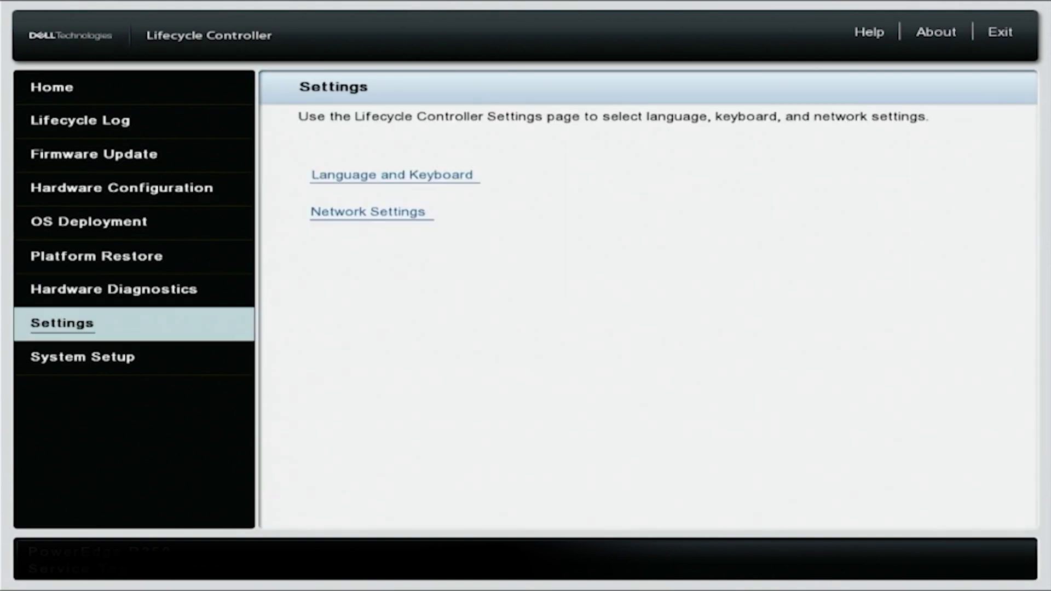
key("Tab")
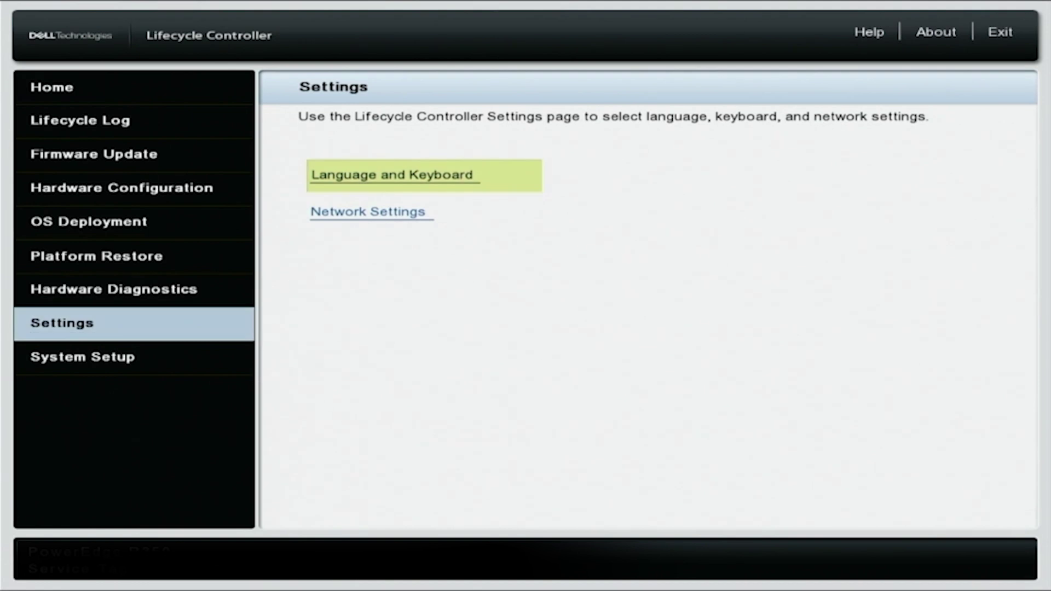
key("Down")
key("Return")
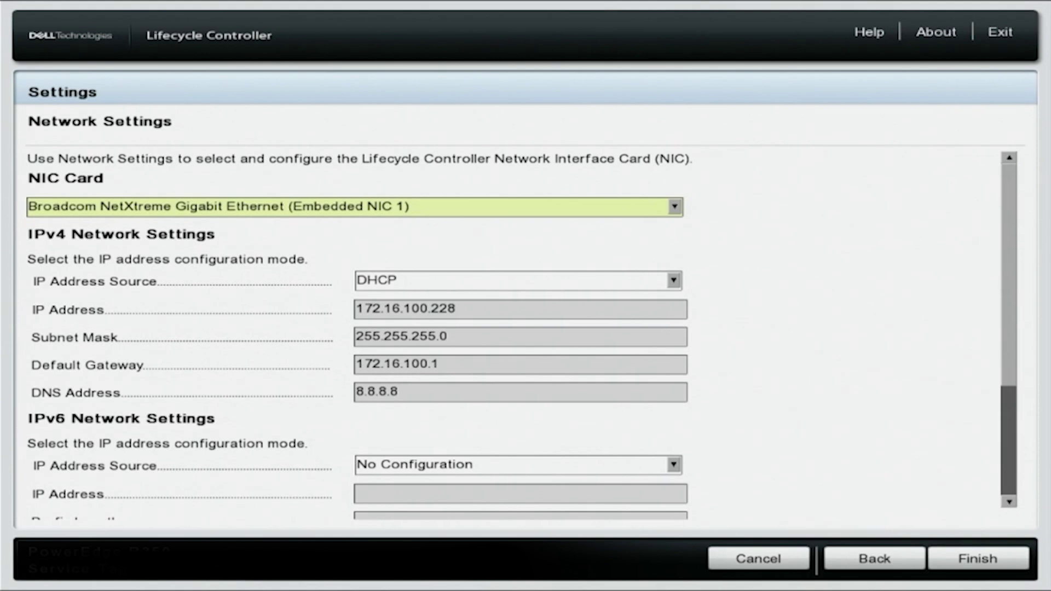
Switch the IPv4 address source to Static IP with address 172.16.50.212.
key("Tab")
key("space")
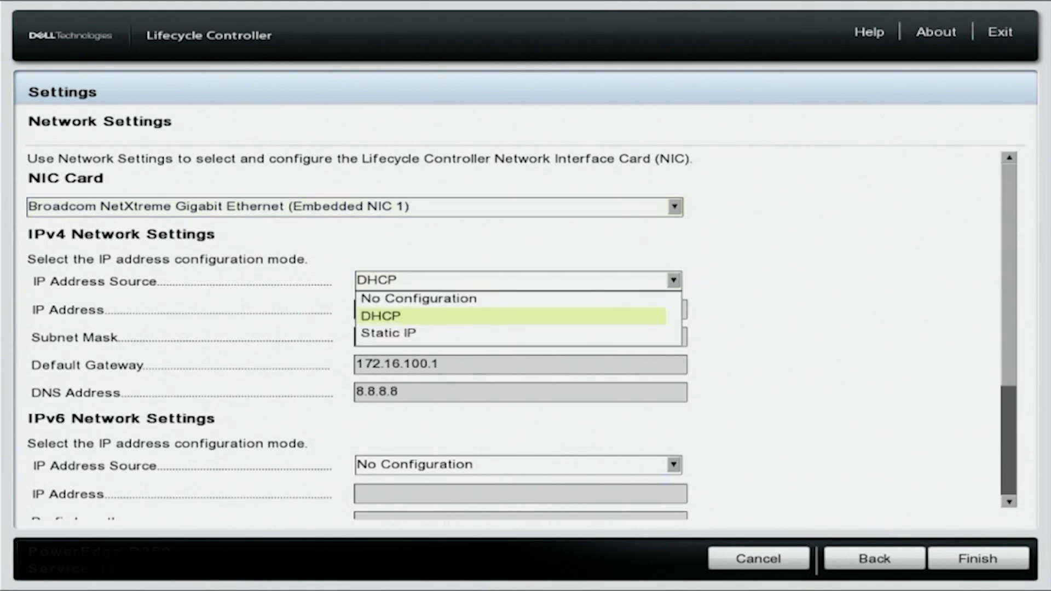
key("Down")
key("Return")
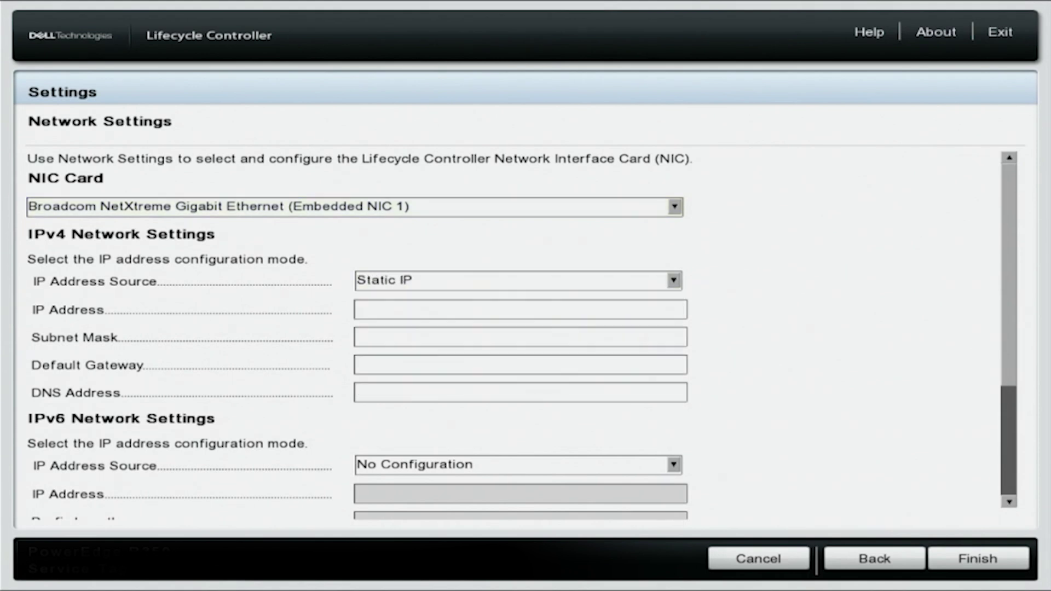
key("Tab")
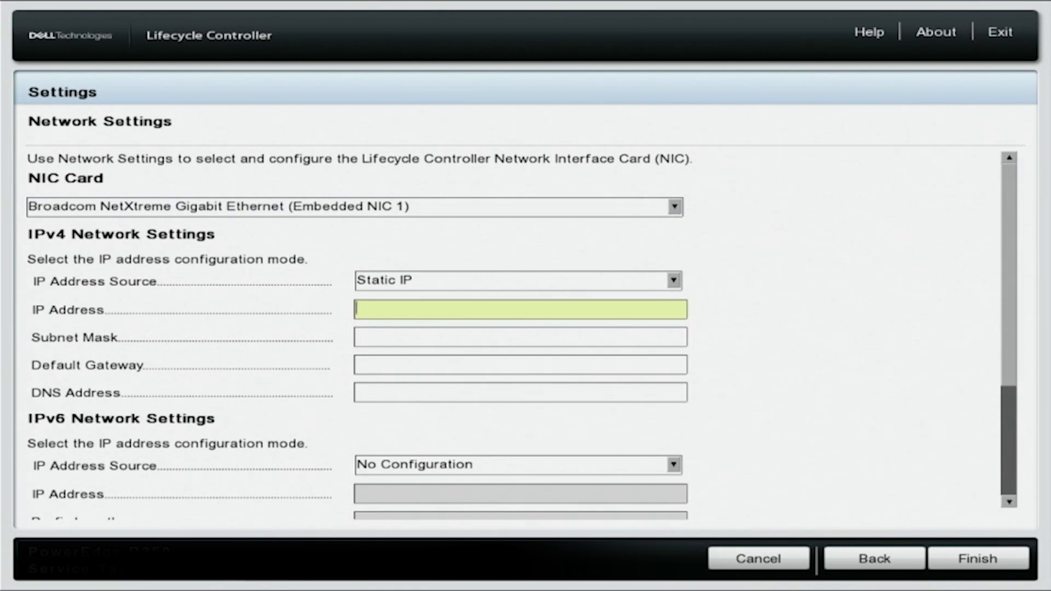
type("172.16.50.212")
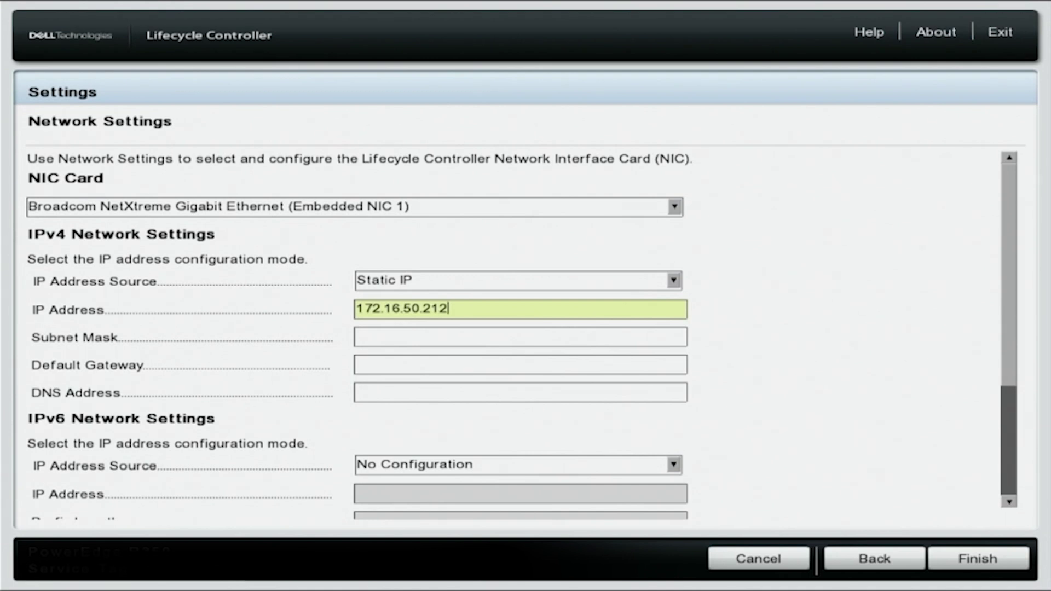
Enter subnet mask 255.255.255.0, default gateway 172.16.50.1 and DNS address 8.8.8.8.
left_click(357, 337)
type("255.2")
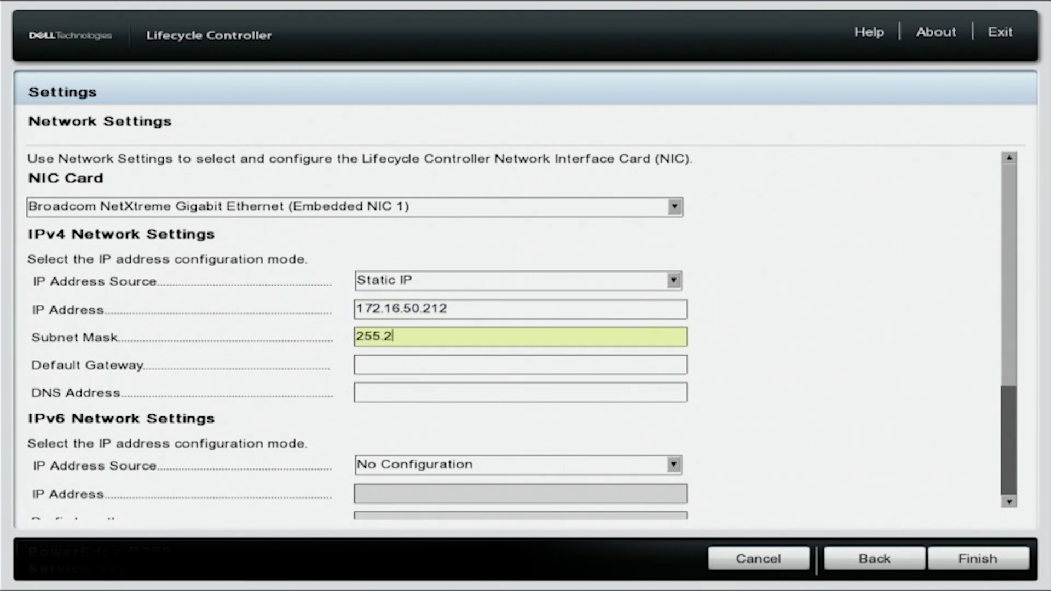
type("55.255.0")
left_click(356, 364)
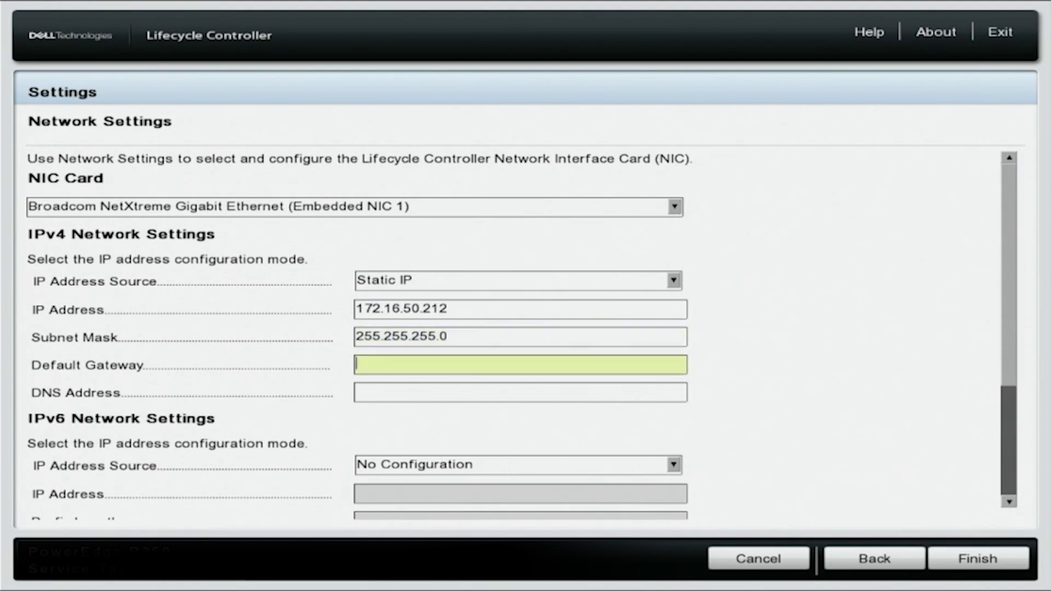
type("172.16.50.1")
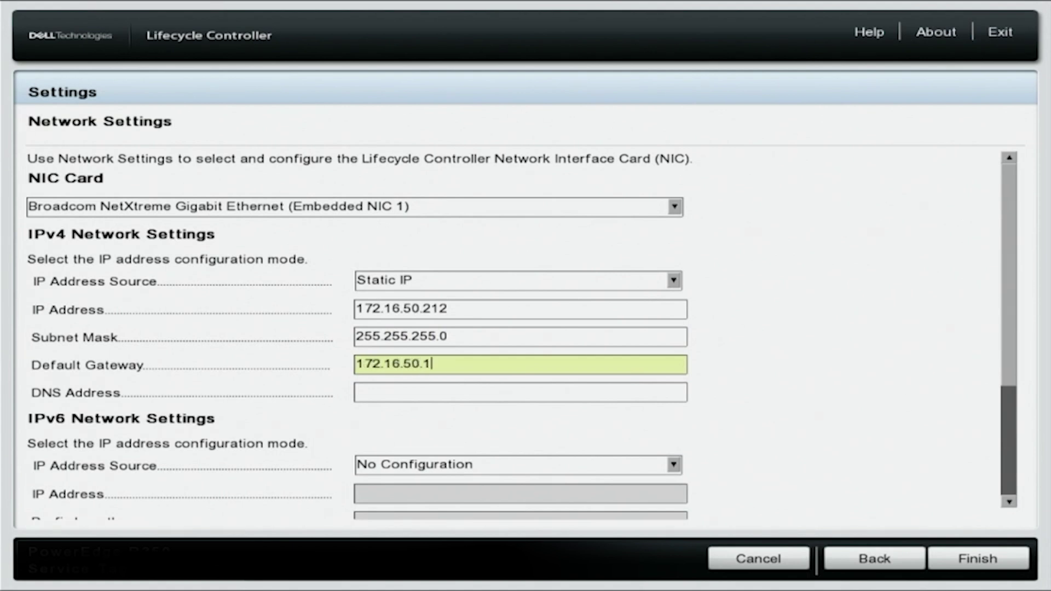
left_click(356, 392)
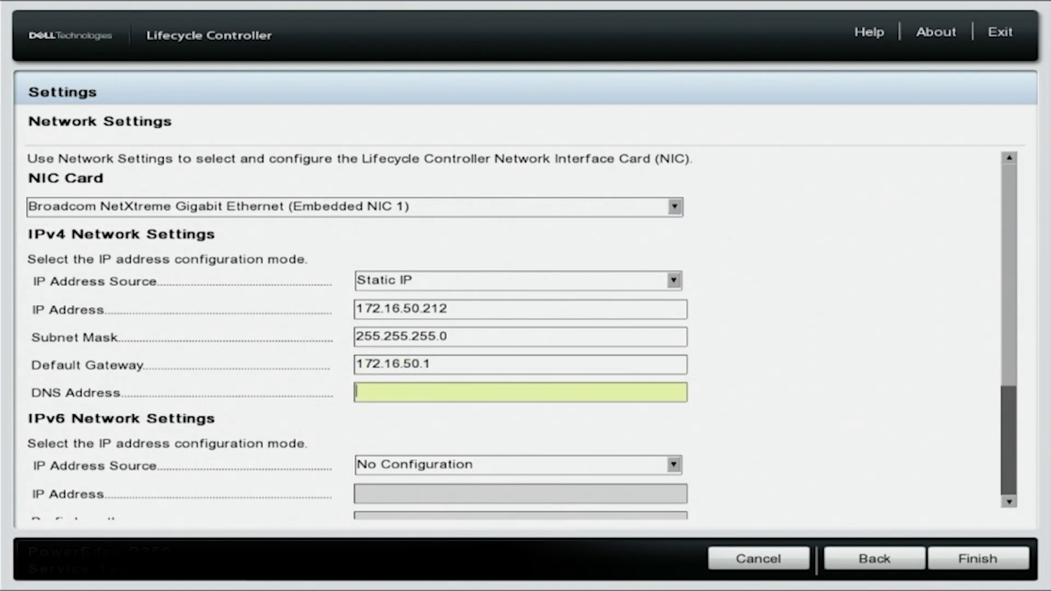
type("8.8.8.8")
Apply the static IPv4 configuration with Finish and confirm the Success message.
key("Tab")
key("Tab")
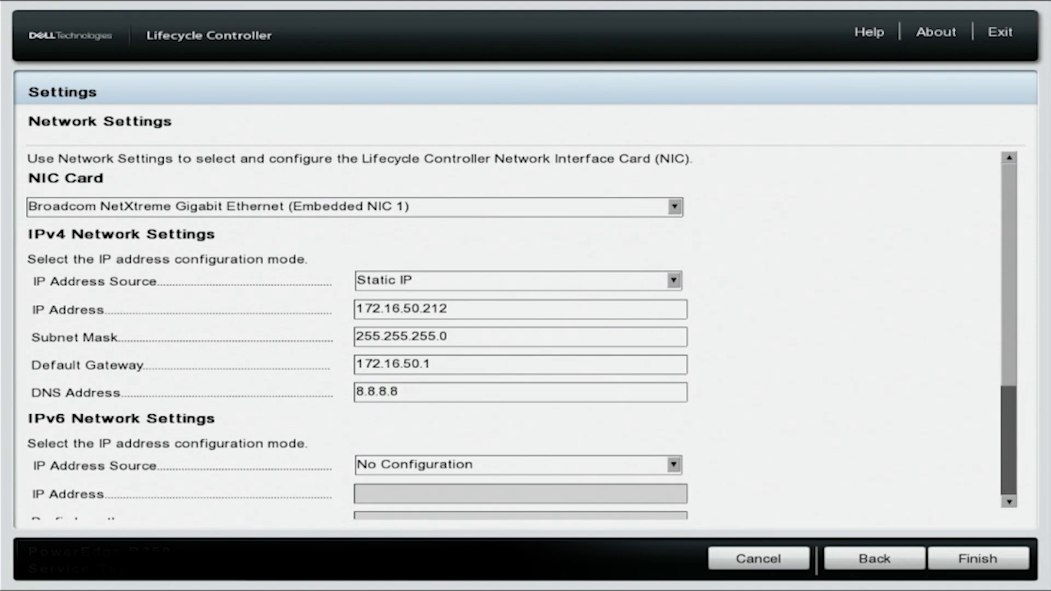
key("Tab")
key("Return")
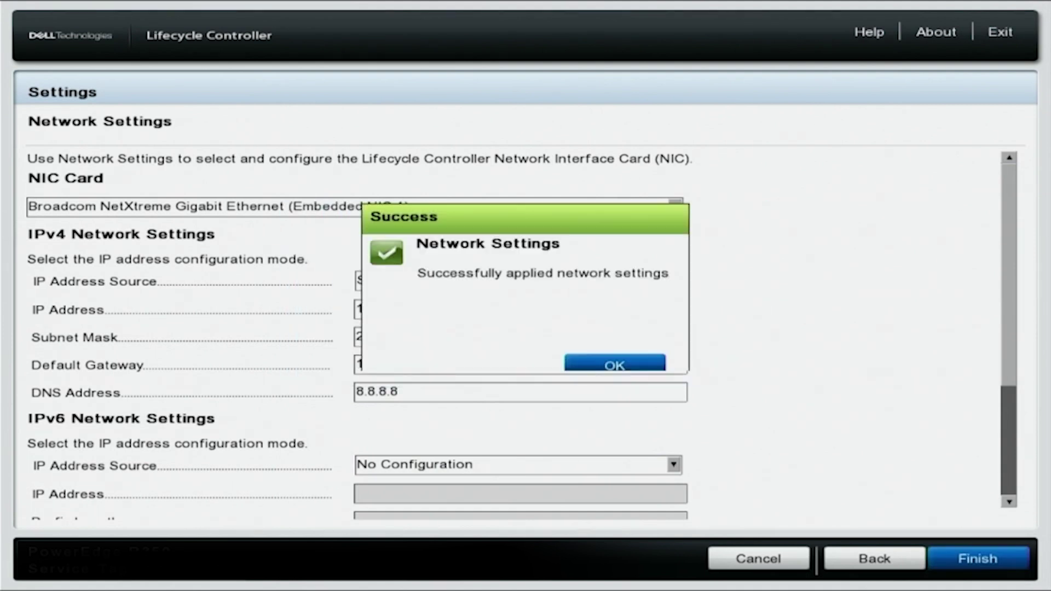